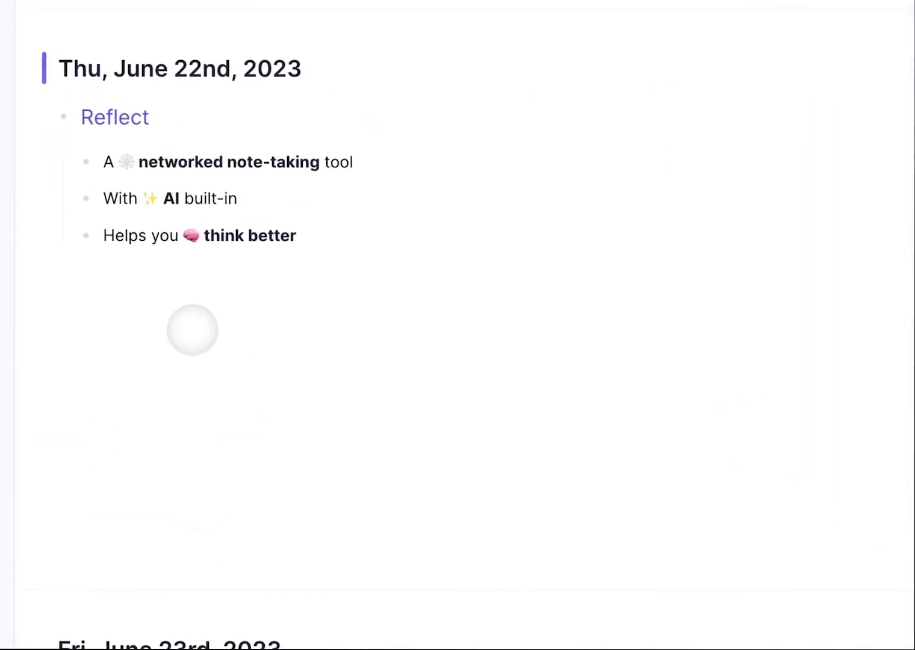
# Select the intro bullets, then record a voice memo about capturing thoughts into Thursday's note.
pyautogui.click(46, 163)
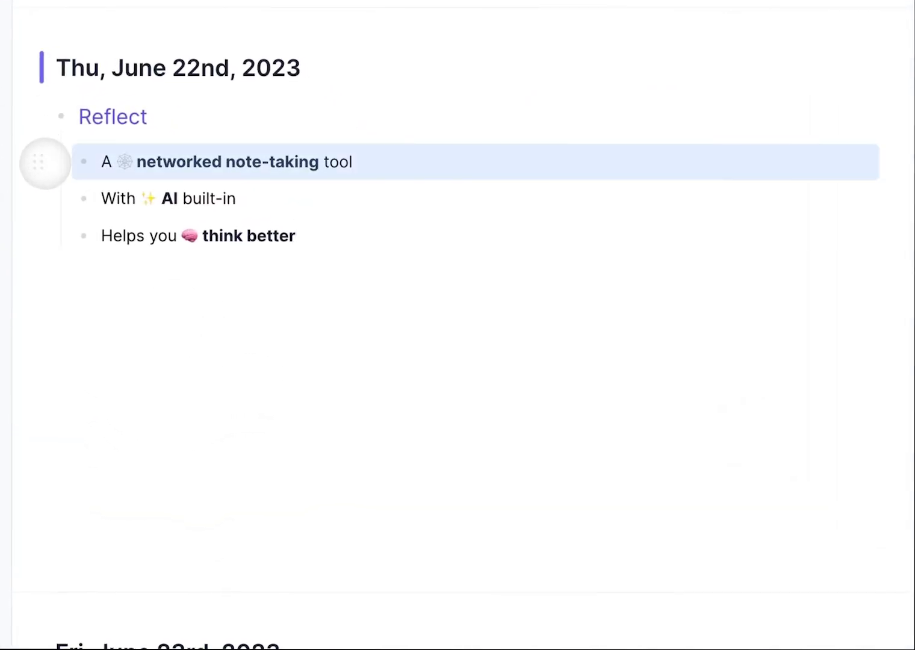
pyautogui.click(40, 204)
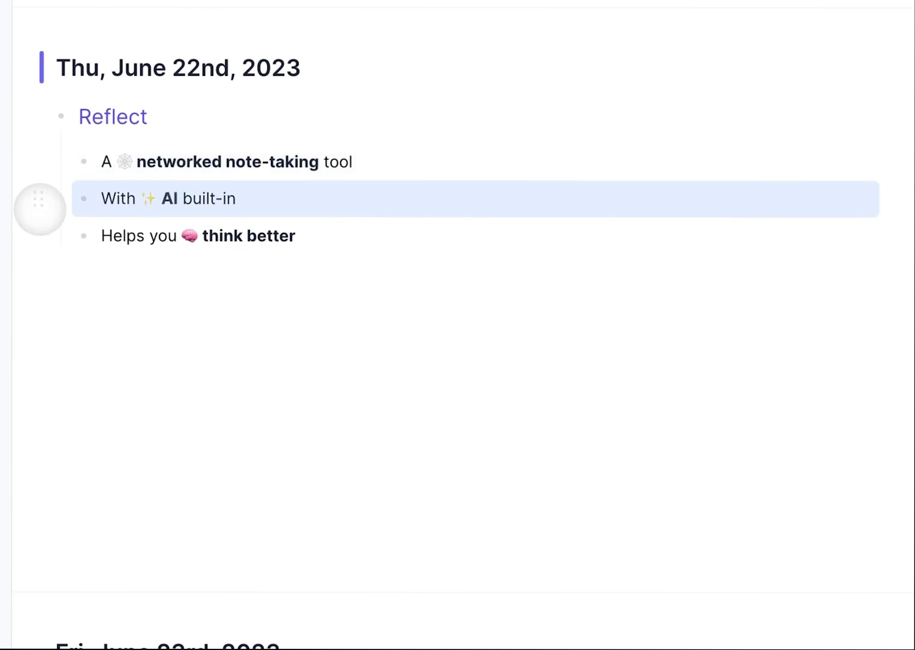
pyautogui.click(44, 241)
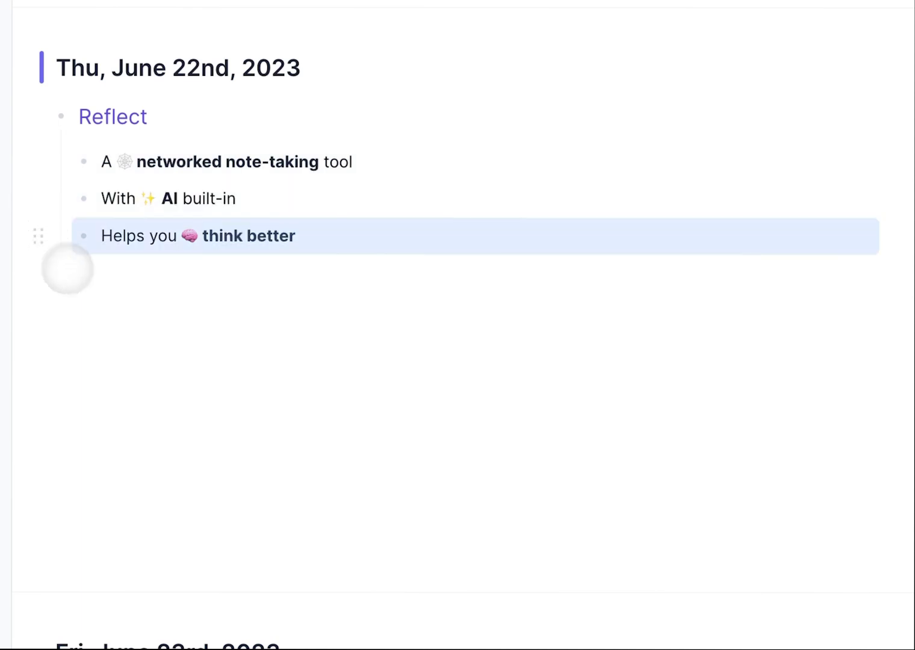
pyautogui.click(110, 304)
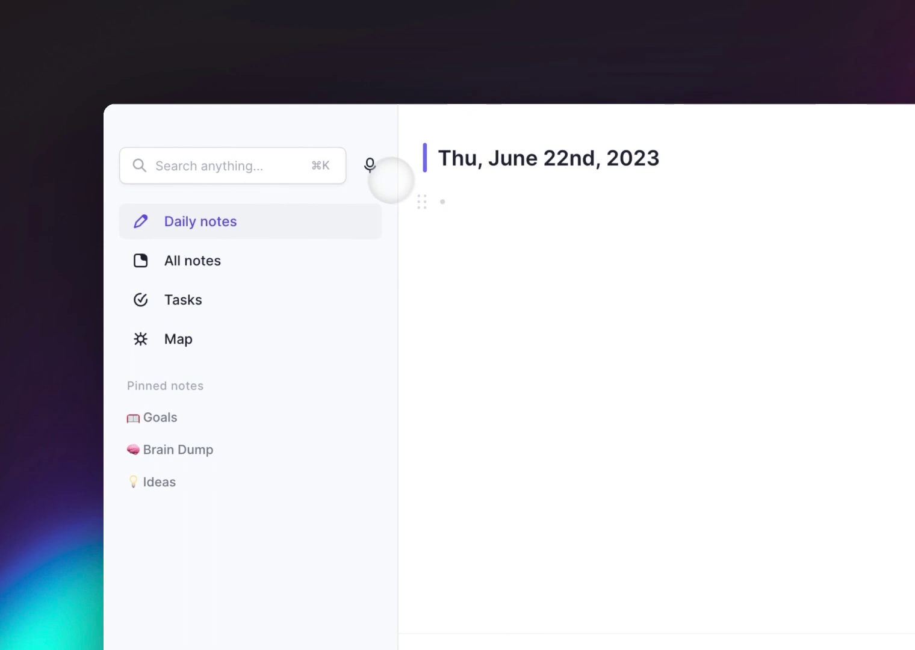
pyautogui.click(371, 166)
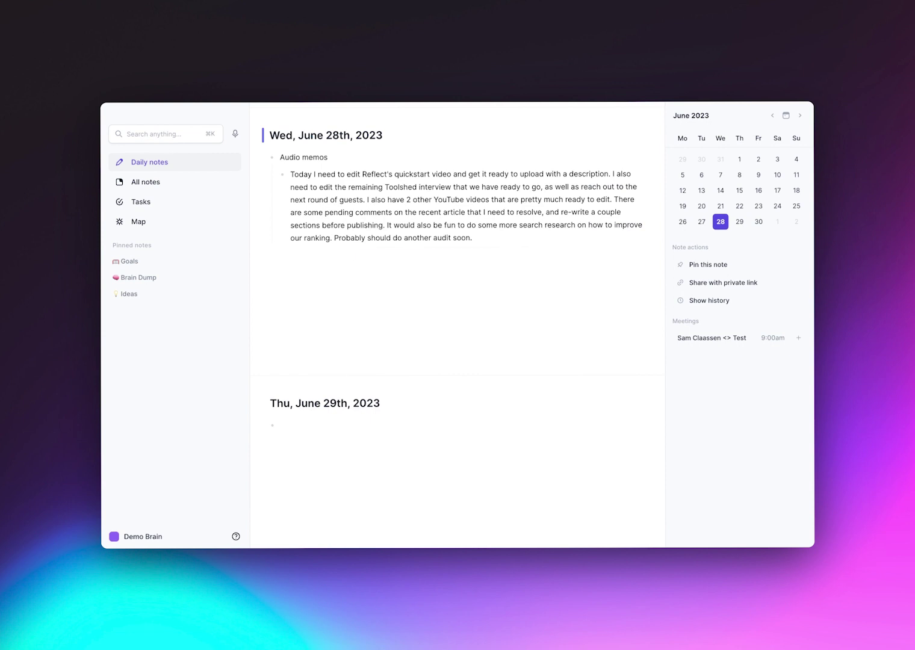
# Browse the AI prompt palette's list of built-in prompts, then dismiss it.
pyautogui.press('super+j')
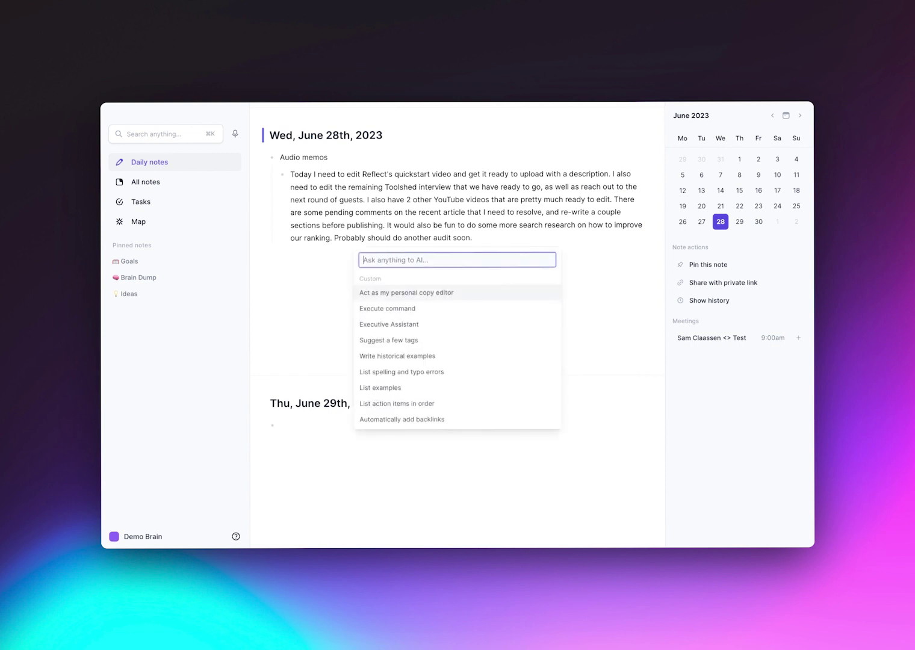
pyautogui.scroll(-10, 457, 349)
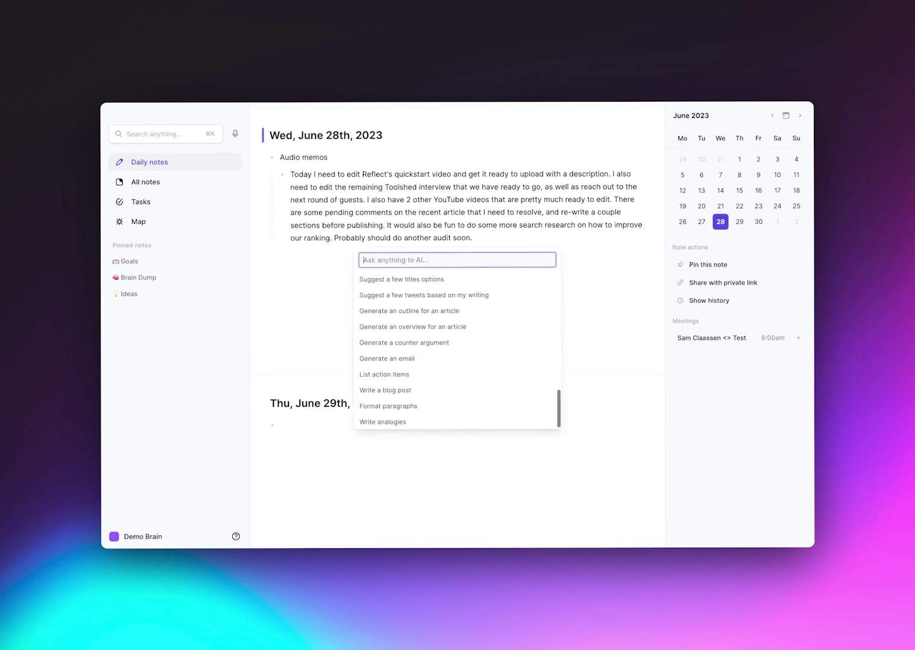
pyautogui.scroll(10, 457, 349)
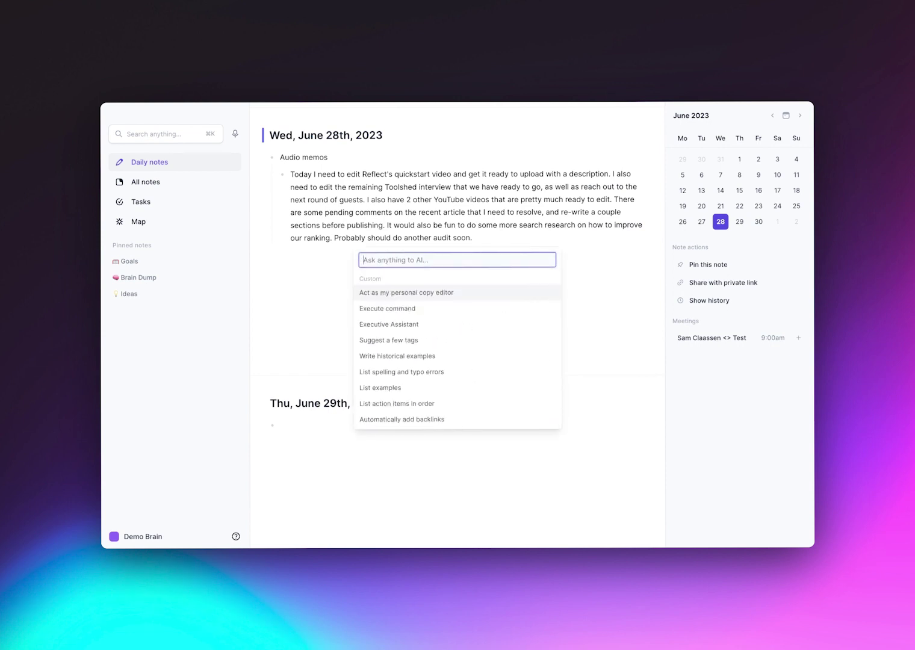
pyautogui.press('Escape')
# Replace the Wednesday audio memo paragraph with an AI-generated eight-item to-do checklist.
pyautogui.tripleClick(430, 187)
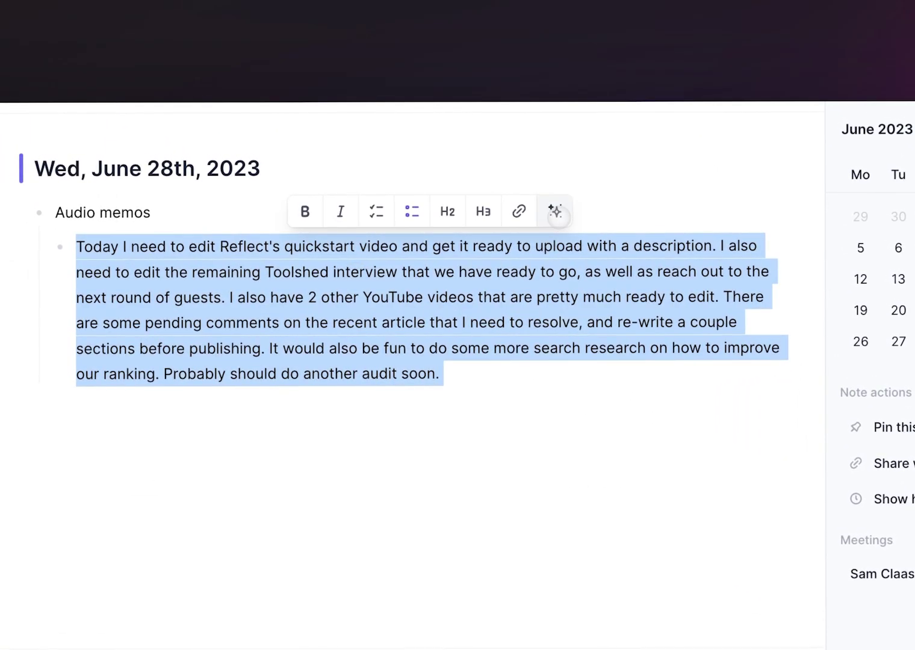
pyautogui.click(555, 212)
pyautogui.write('list a')
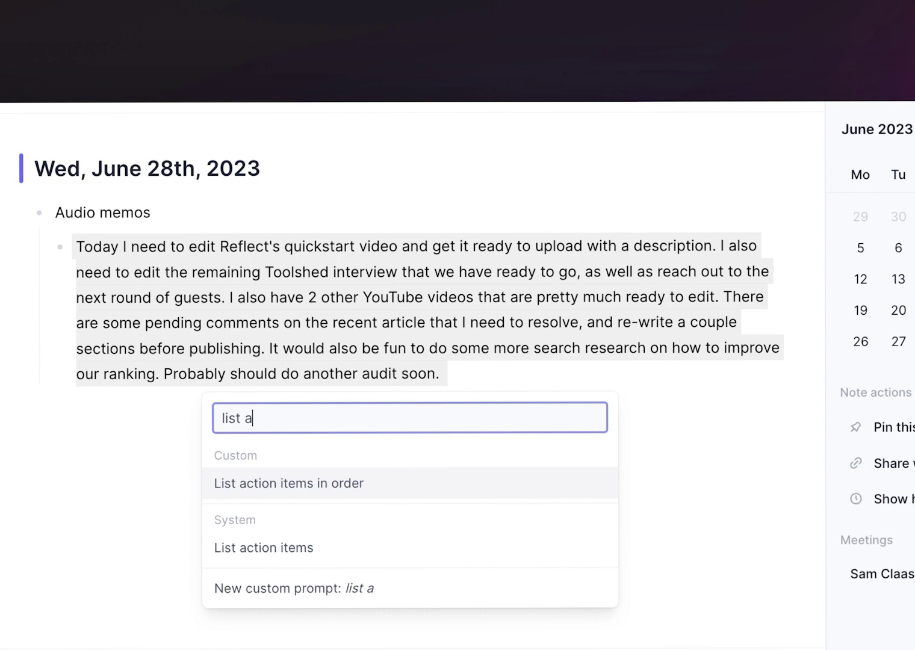
pyautogui.write('c')
pyautogui.press('Return')
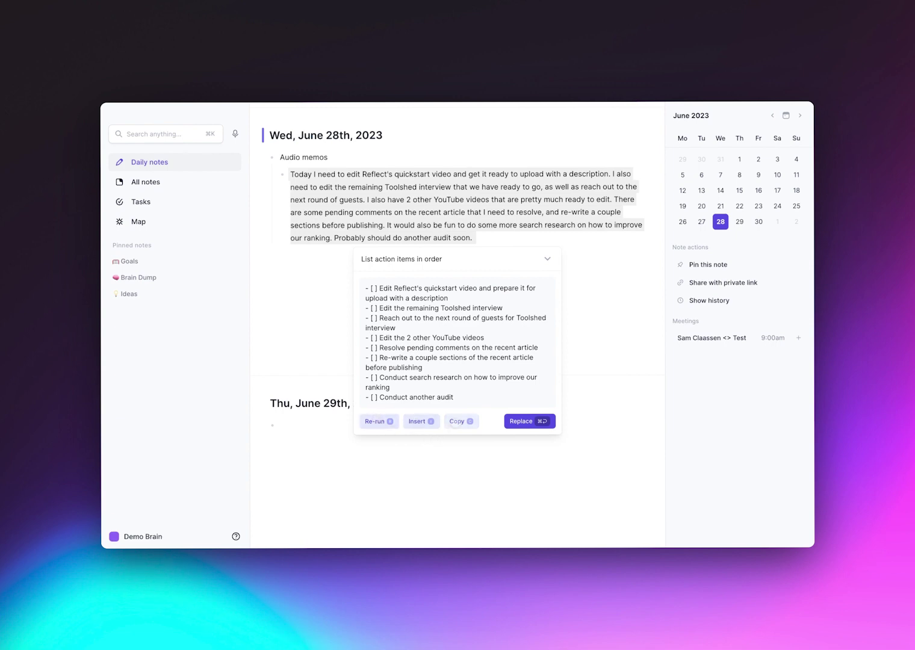
pyautogui.click(509, 423)
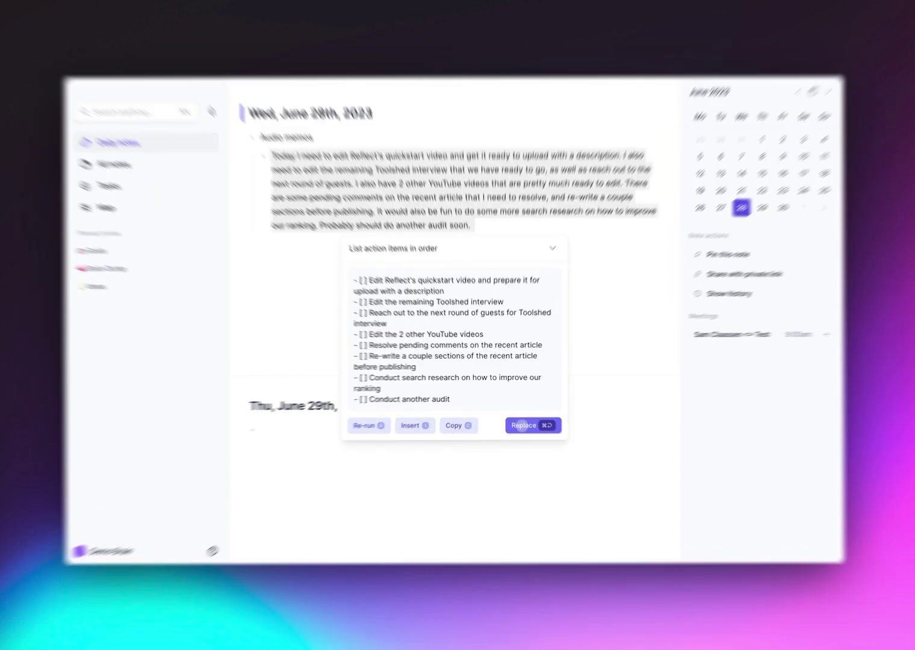
# Run the 'List action items in order' AI prompt on the Audio memos entry.
pyautogui.tripleClick(319, 155)
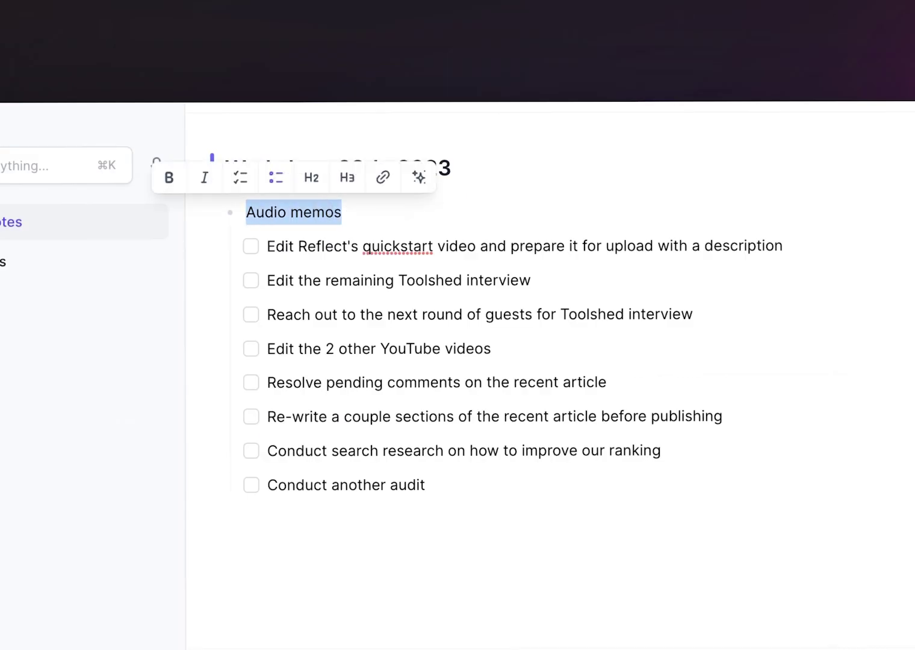
pyautogui.click(416, 176)
pyautogui.write('lista')
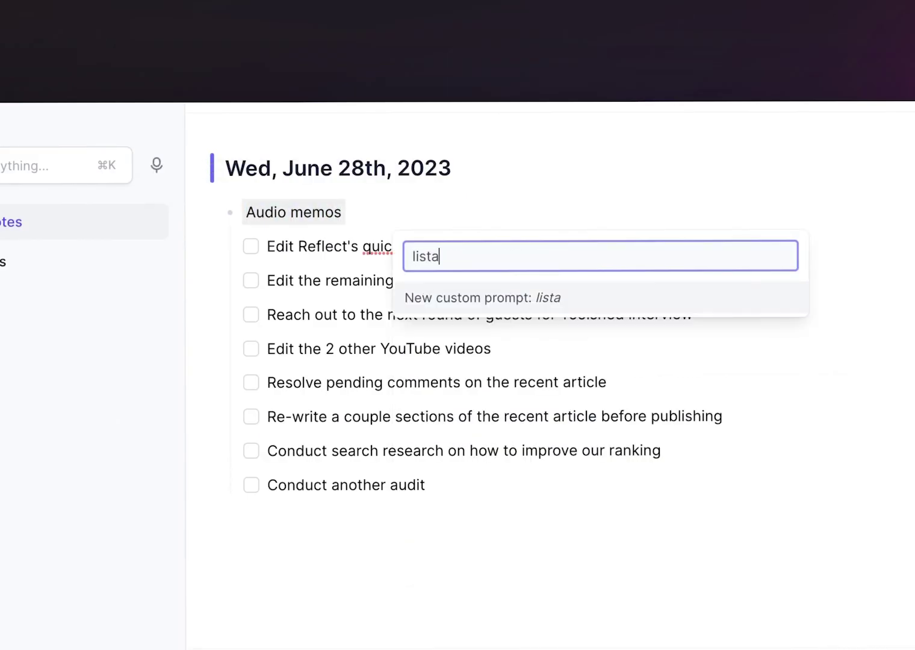
pyautogui.press('BackSpace')
pyautogui.write('ac')
pyautogui.press('Return')
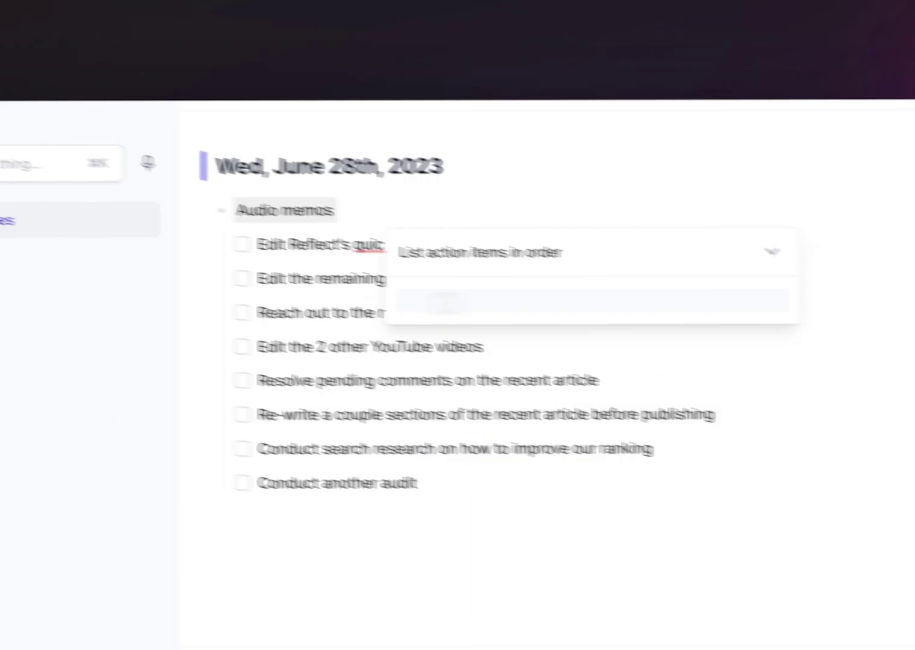
# Clone that prompt, append 'Use a lot of detail.', and save the copy.
pyautogui.click(773, 252)
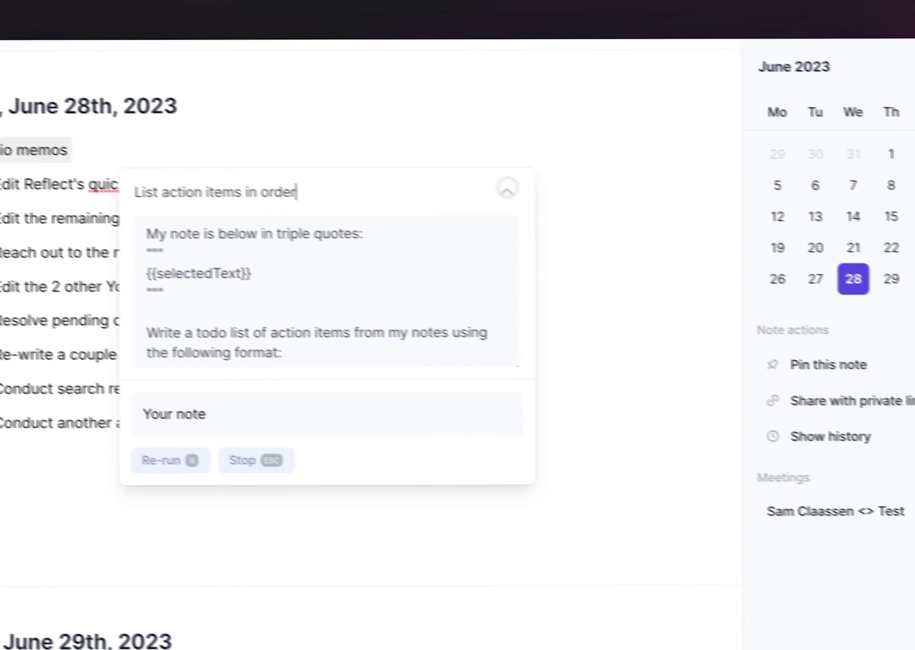
pyautogui.click(386, 418)
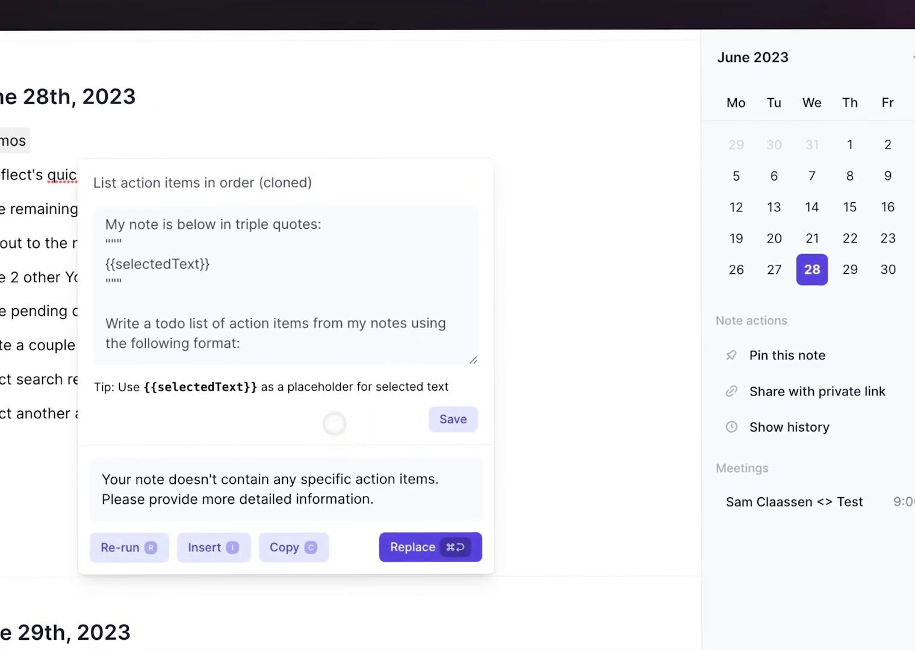
pyautogui.scroll(-5, 315, 359)
pyautogui.click(311, 357)
pyautogui.write('Use a lot of detail.')
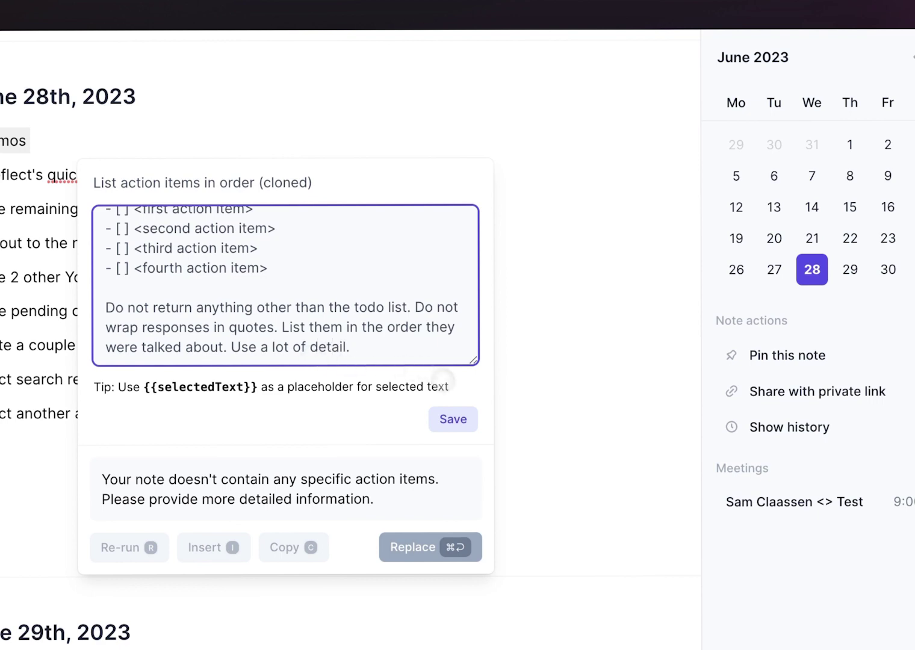
pyautogui.click(453, 419)
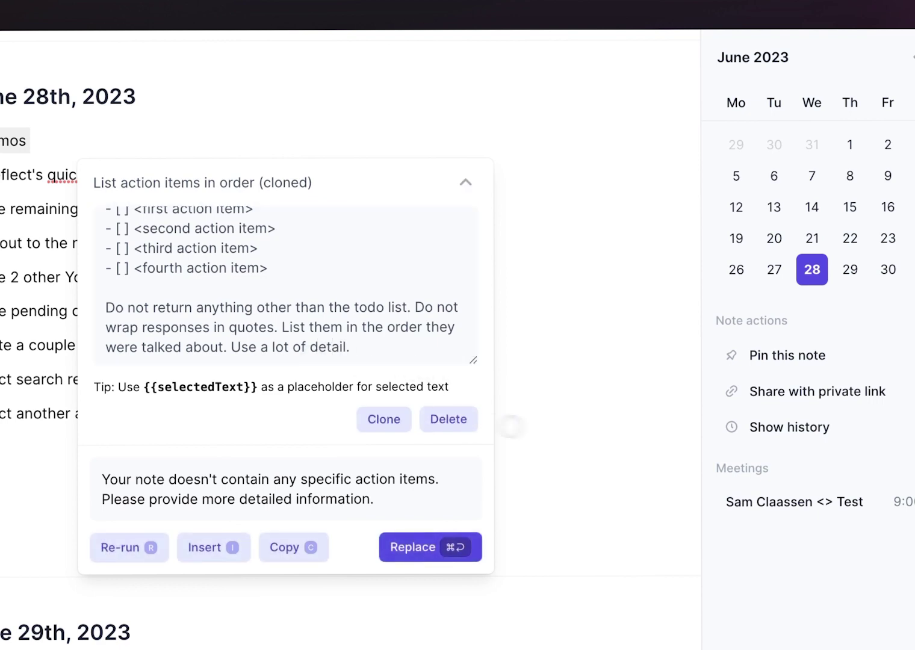
pyautogui.click(604, 435)
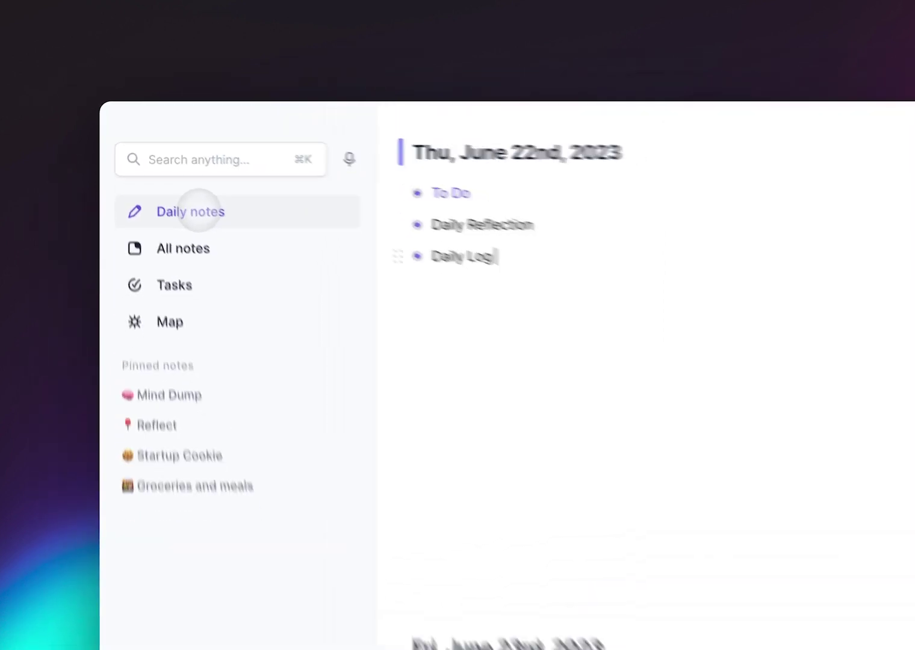
# Expand and collapse the To Do, Daily Reflection and Daily Log sections to review them.
pyautogui.scroll(-15, 379, 169)
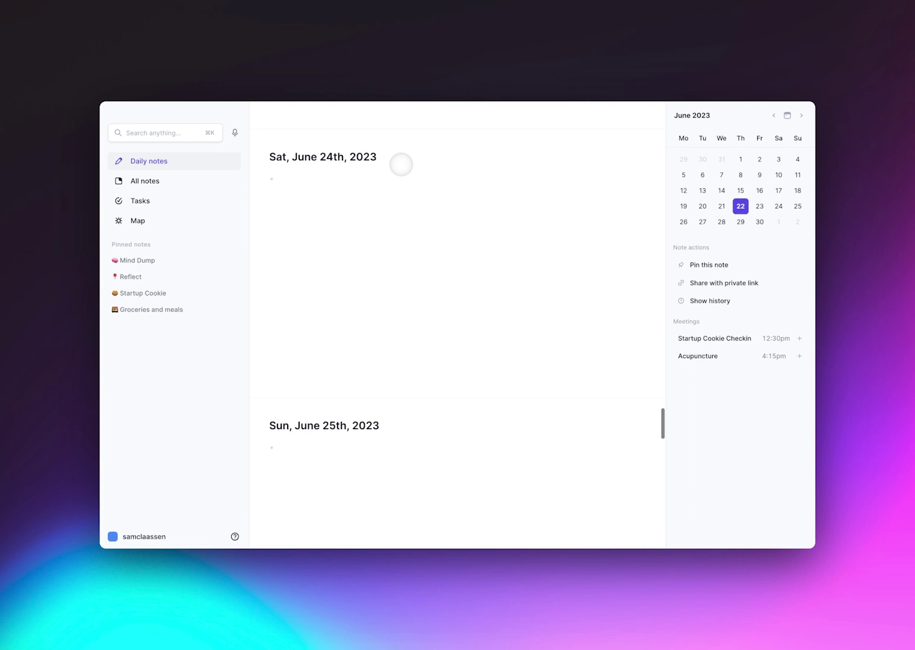
pyautogui.scroll(15, 401, 165)
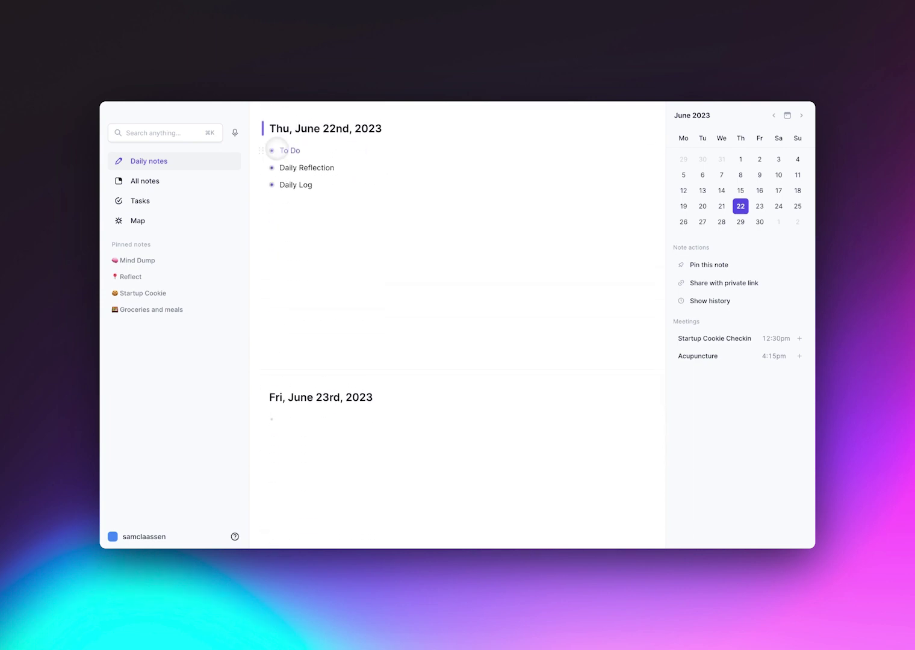
pyautogui.click(274, 150)
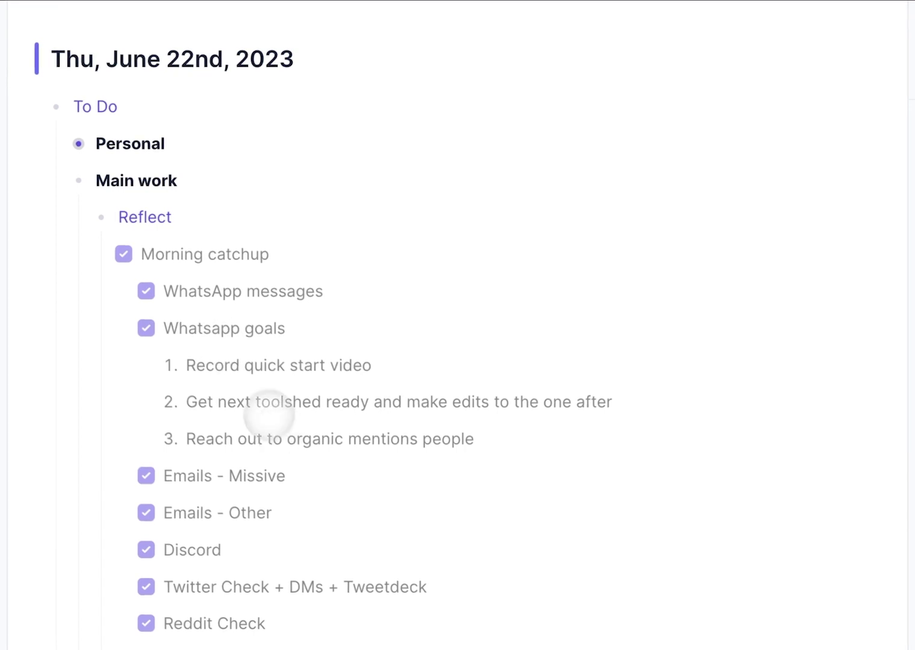
pyautogui.click(55, 106)
pyautogui.click(55, 143)
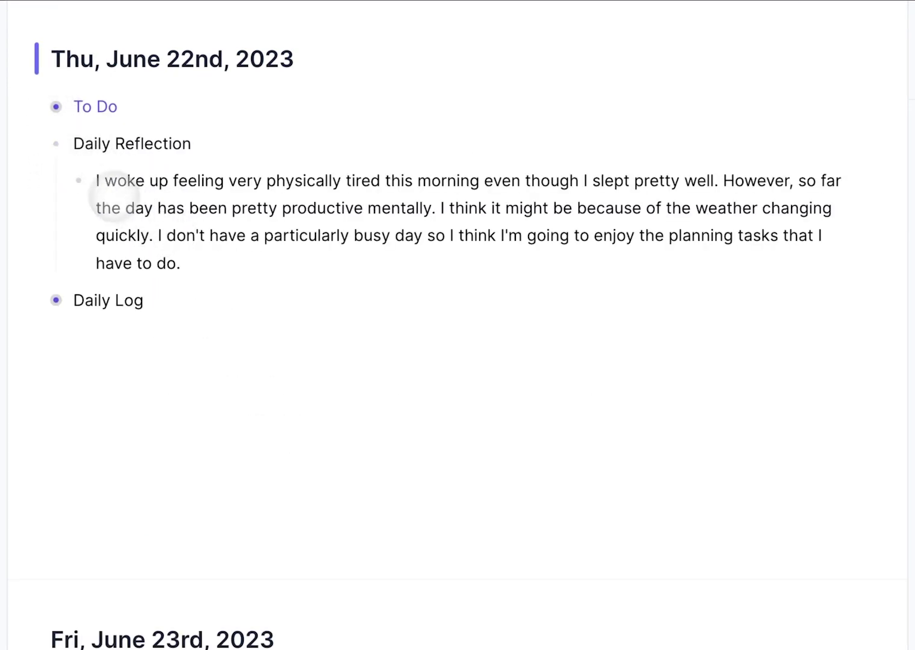
pyautogui.click(56, 143)
pyautogui.click(56, 180)
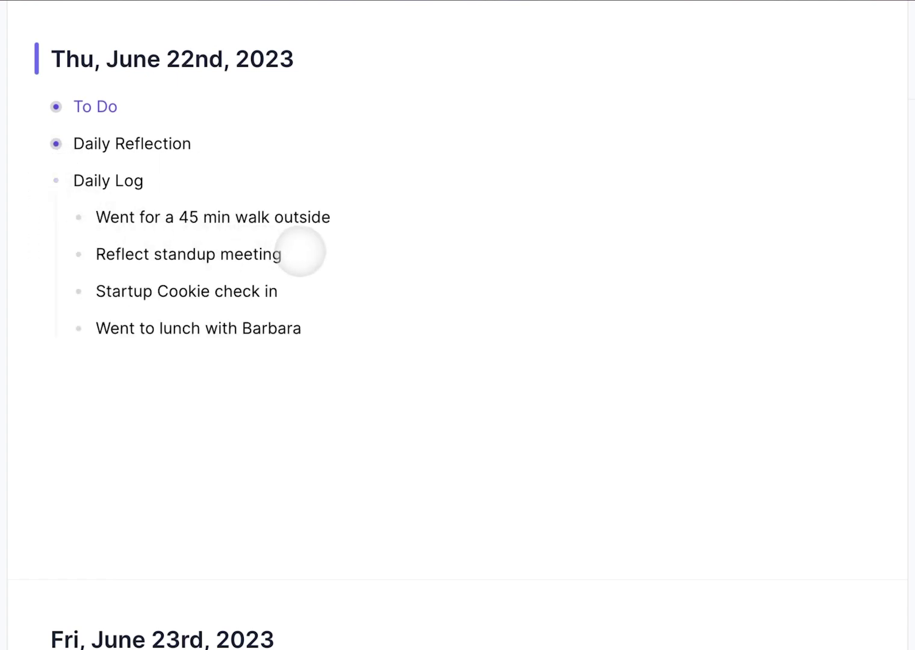
# Backlink Reflect, Startup Cookie and the lunch companion's name, then view the Map graph.
pyautogui.doubleClick(123, 254)
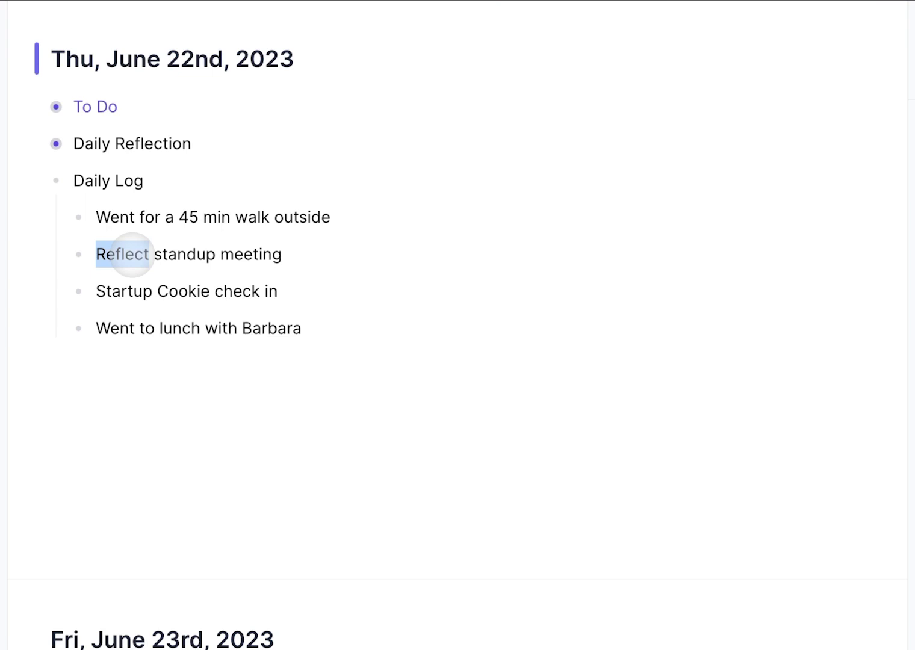
pyautogui.write('[[')
pyautogui.press('Return')
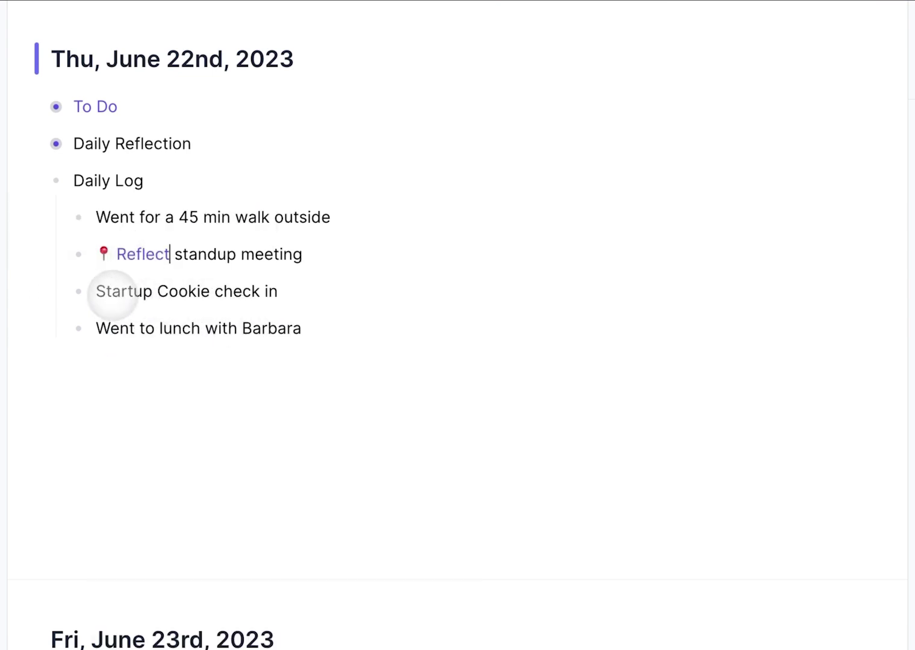
pyautogui.moveTo(96, 291); pyautogui.dragTo(208, 291)
pyautogui.write('[[')
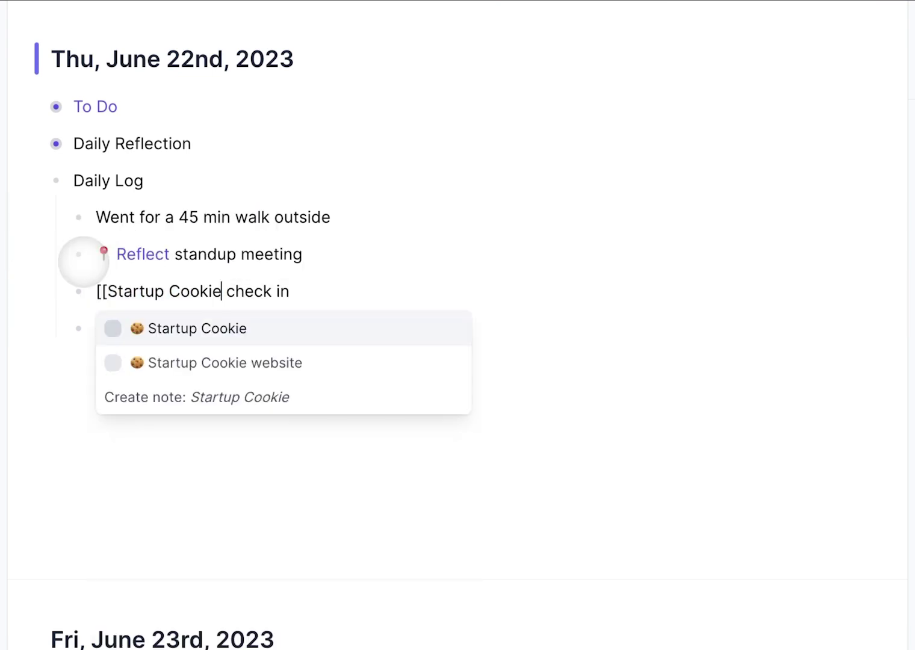
pyautogui.press('Return')
pyautogui.doubleClick(258, 329)
pyautogui.write('[[')
pyautogui.press('Return')
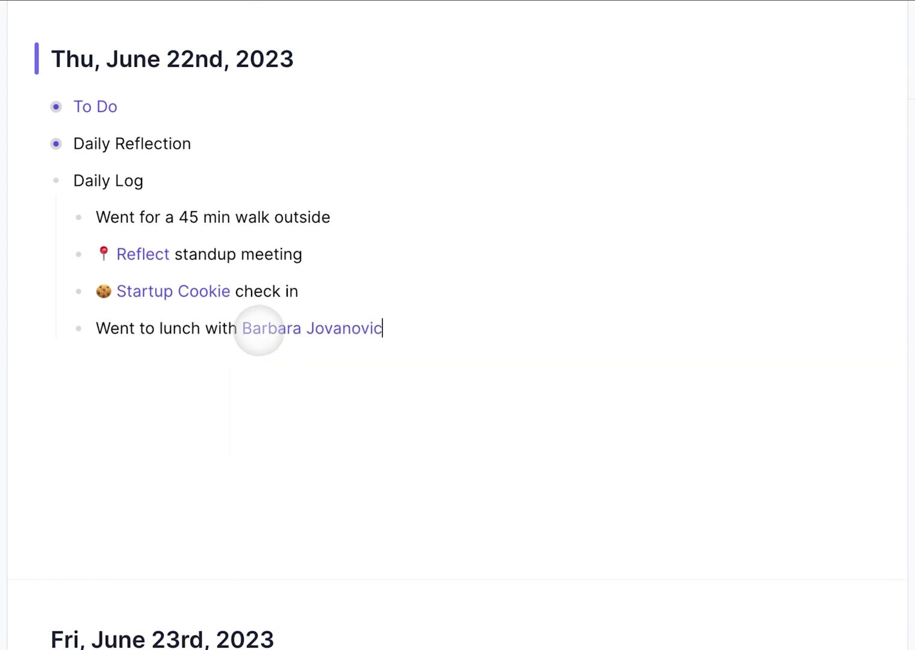
pyautogui.click(139, 219)
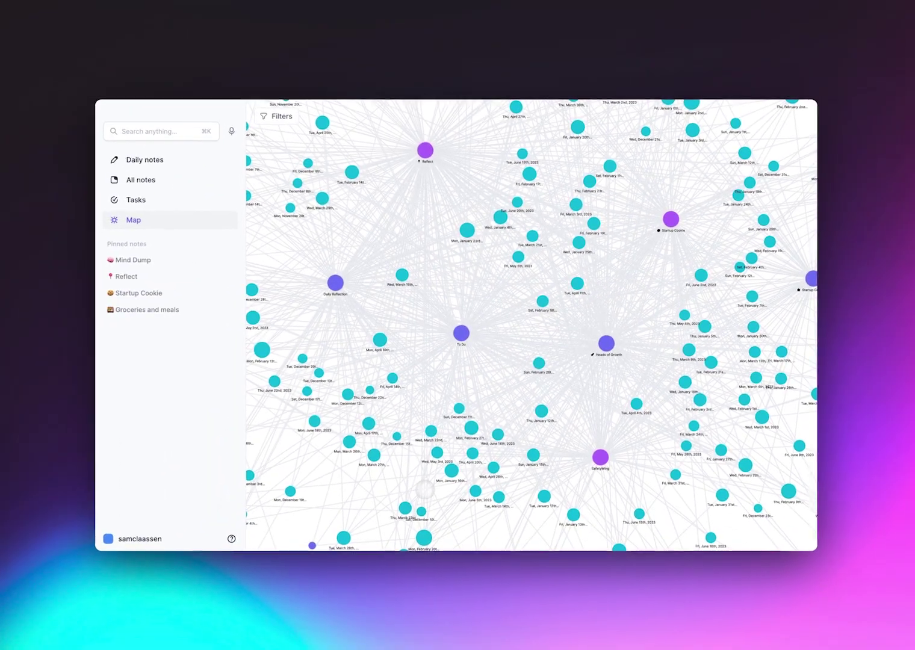
# Insert the daily_reflection template into today's note and collapse the Daily Reflection block.
pyautogui.click(142, 155)
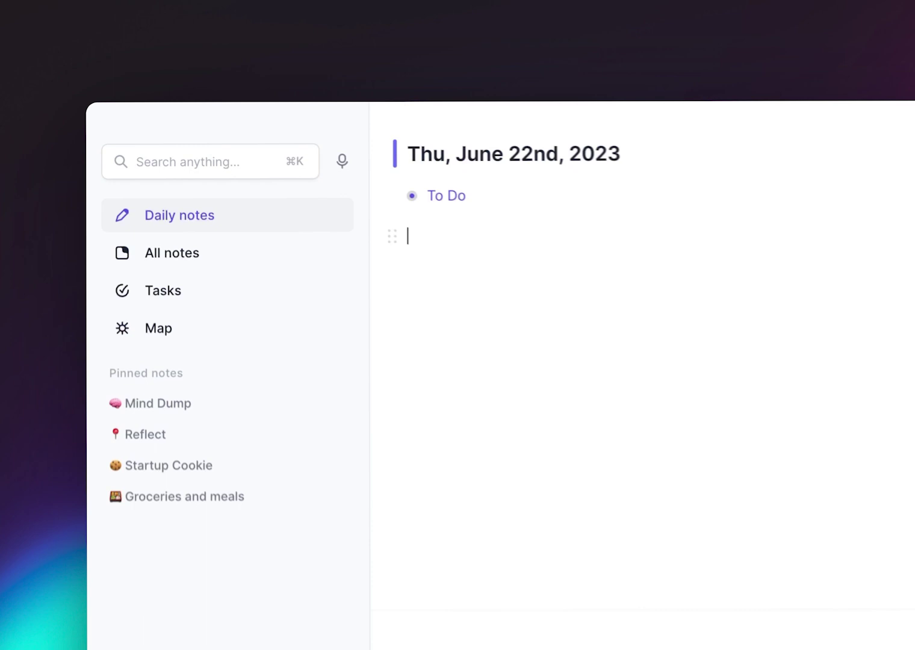
pyautogui.write('- /')
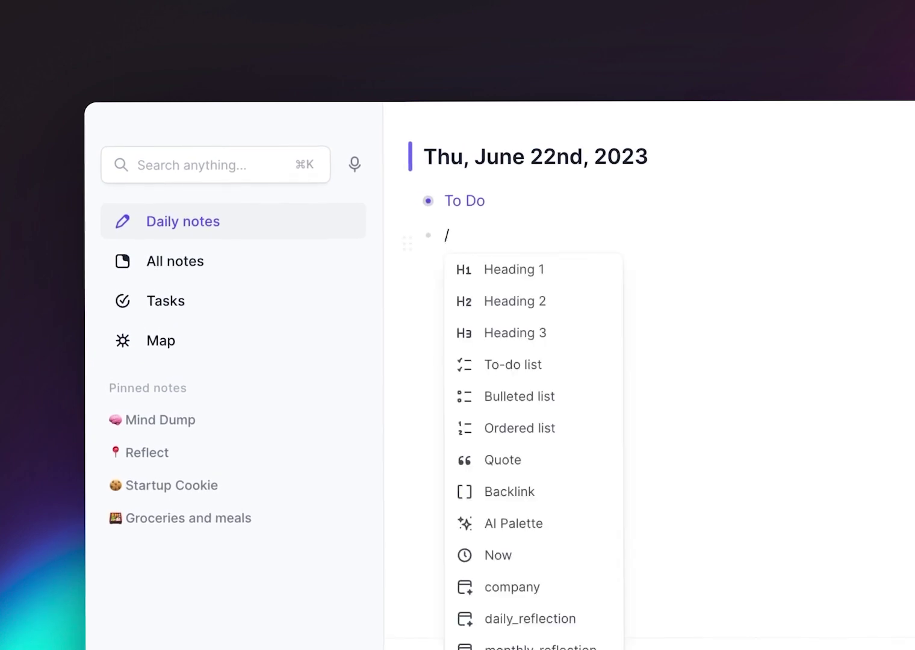
pyautogui.write('dail')
pyautogui.press('Return')
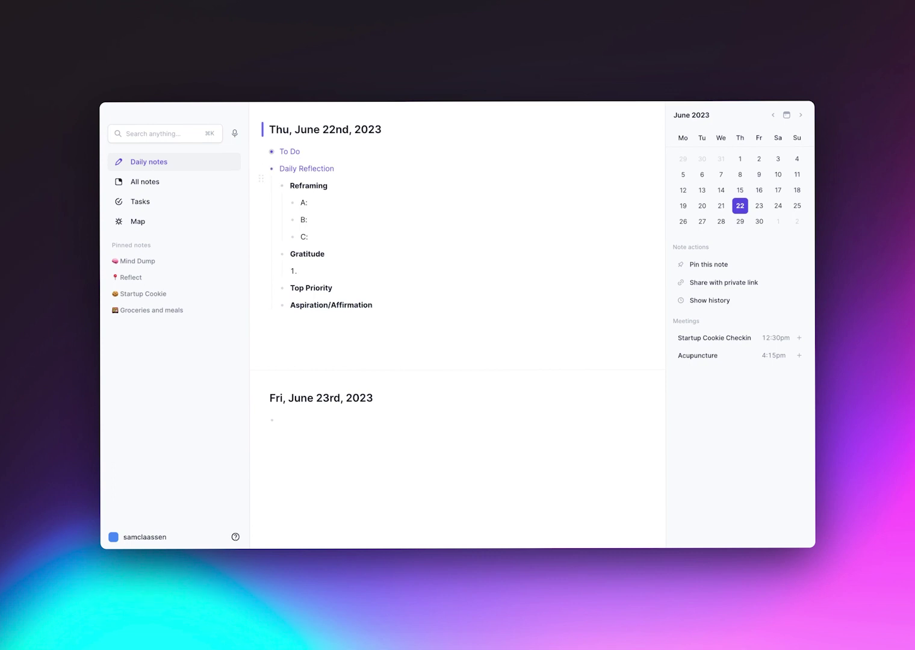
pyautogui.press('super+Up')
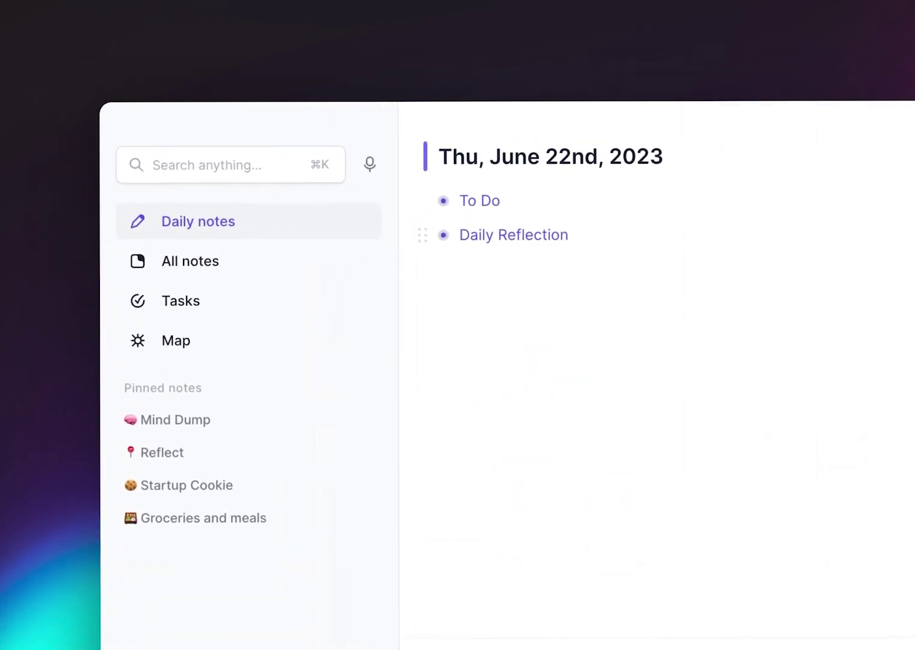
# Create a new note titled with the contact's name and apply the person template.
pyautogui.press('super+n')
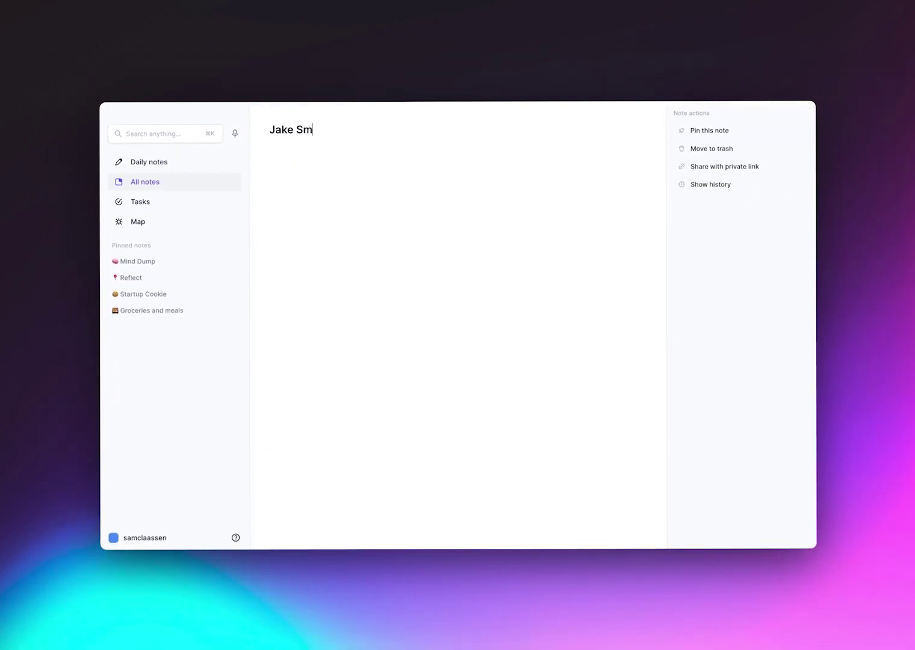
pyautogui.write('/per')
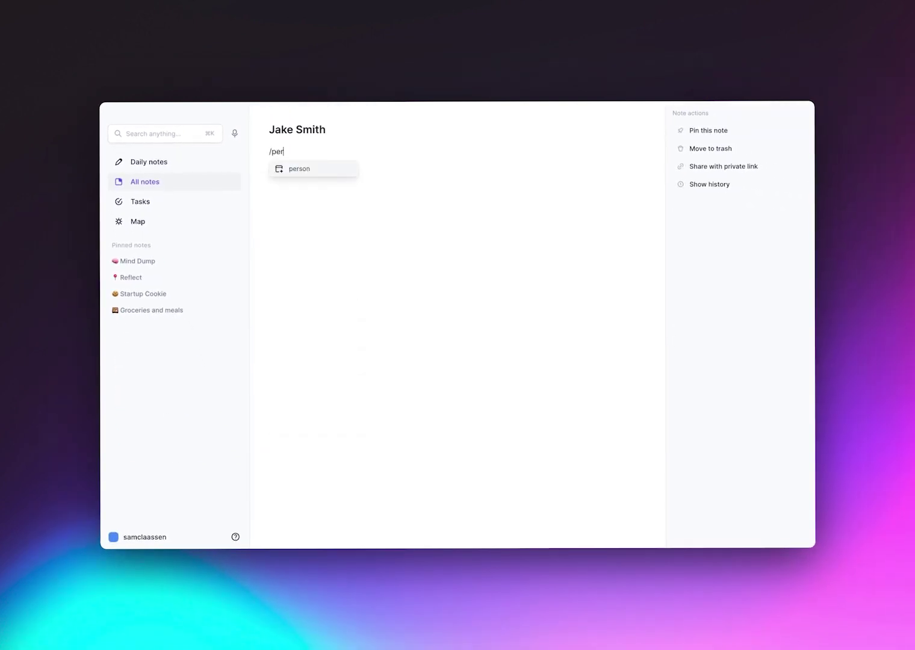
pyautogui.press('Return')
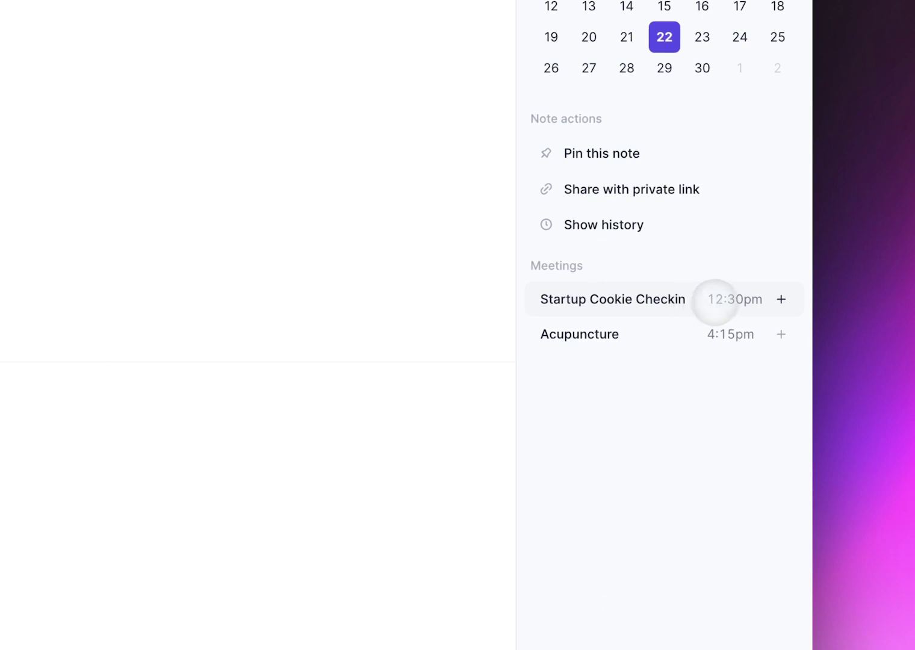
# Log the Startup Cookie Checkin meeting with one attendee and a backlinked note, then open it.
pyautogui.click(781, 299)
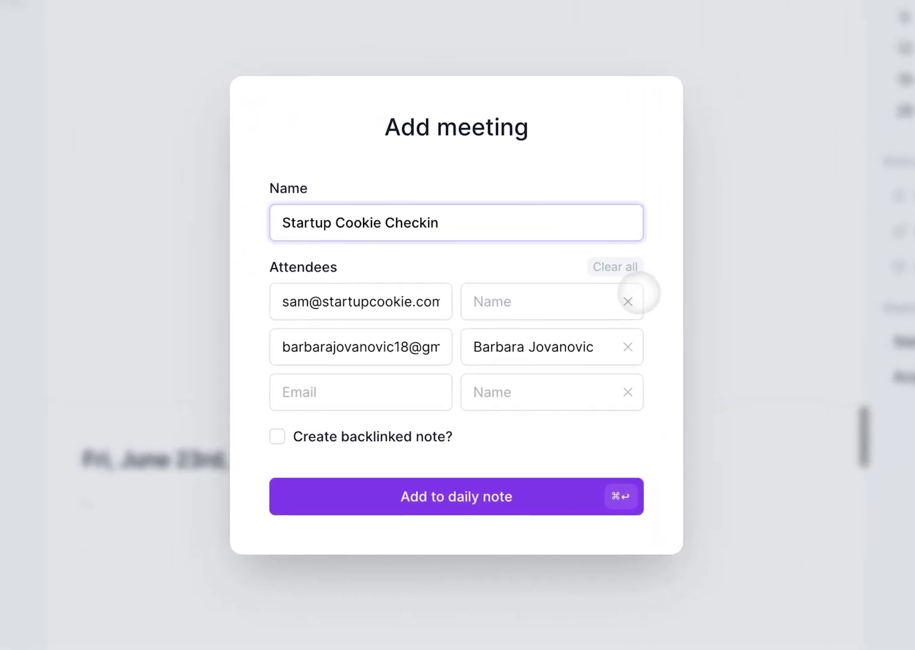
pyautogui.click(619, 300)
pyautogui.click(268, 435)
pyautogui.click(340, 475)
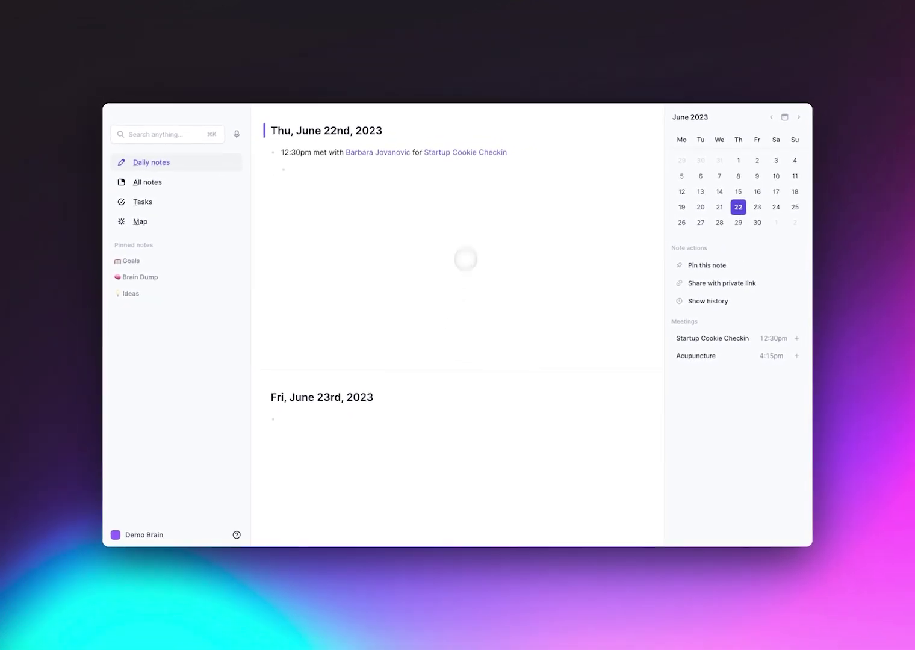
pyautogui.click(465, 153)
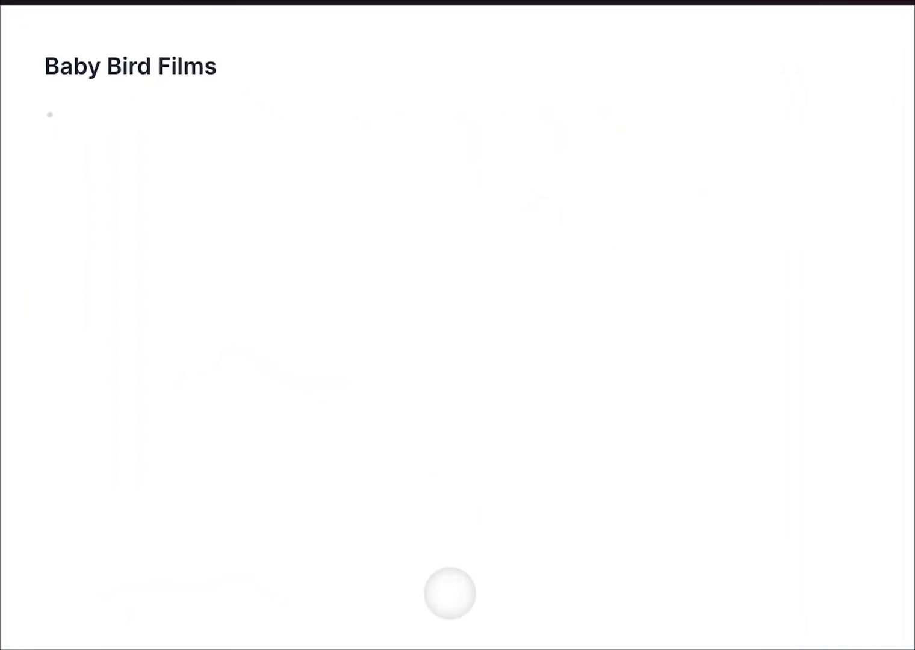
# Apply the company template to Baby Bird Films, list #company notes, and show keyboard shortcuts.
pyautogui.write('/')
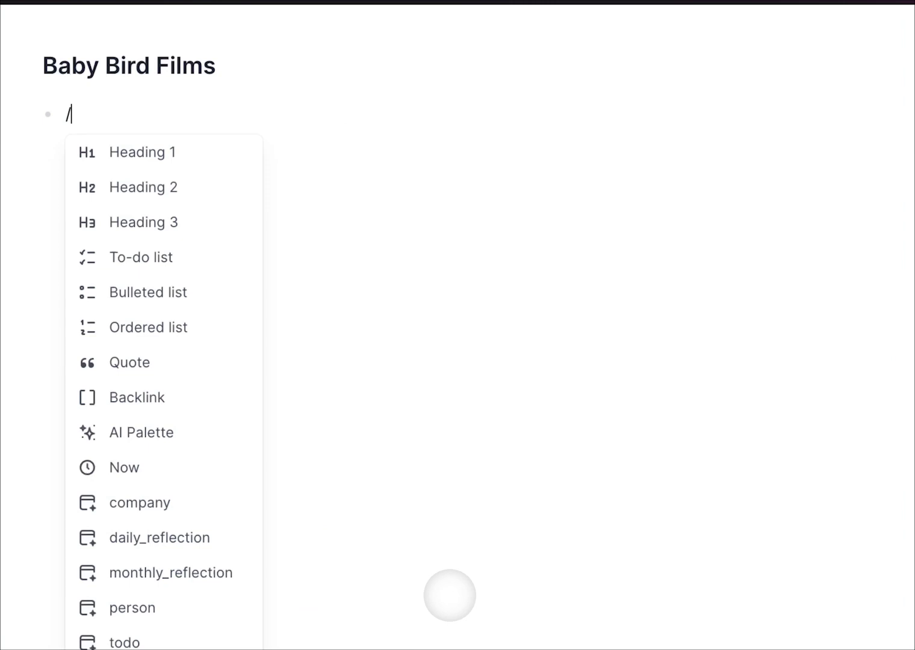
pyautogui.write('com')
pyautogui.press('Return')
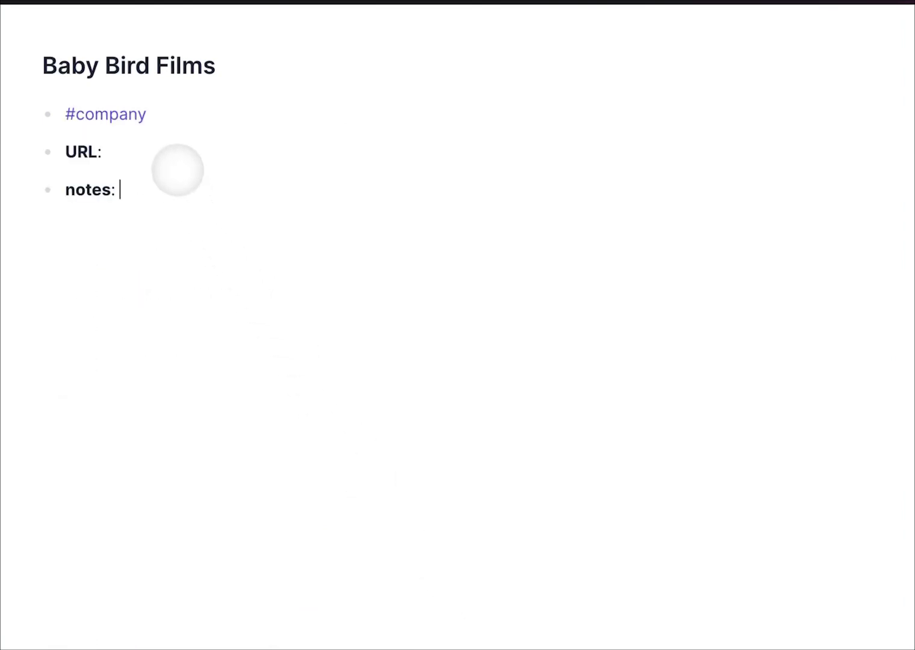
pyautogui.click(126, 114)
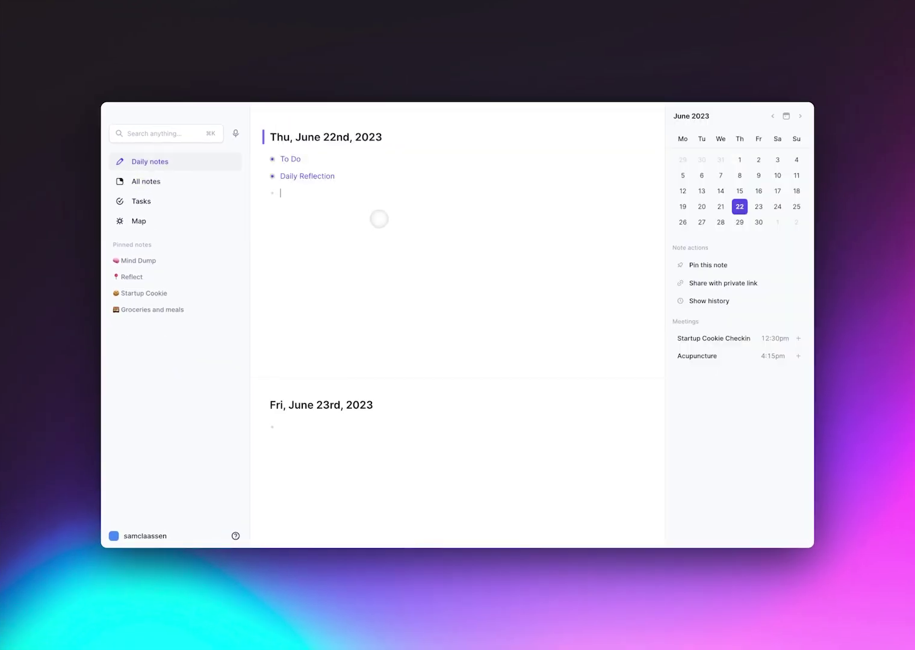
pyautogui.press('super+slash')
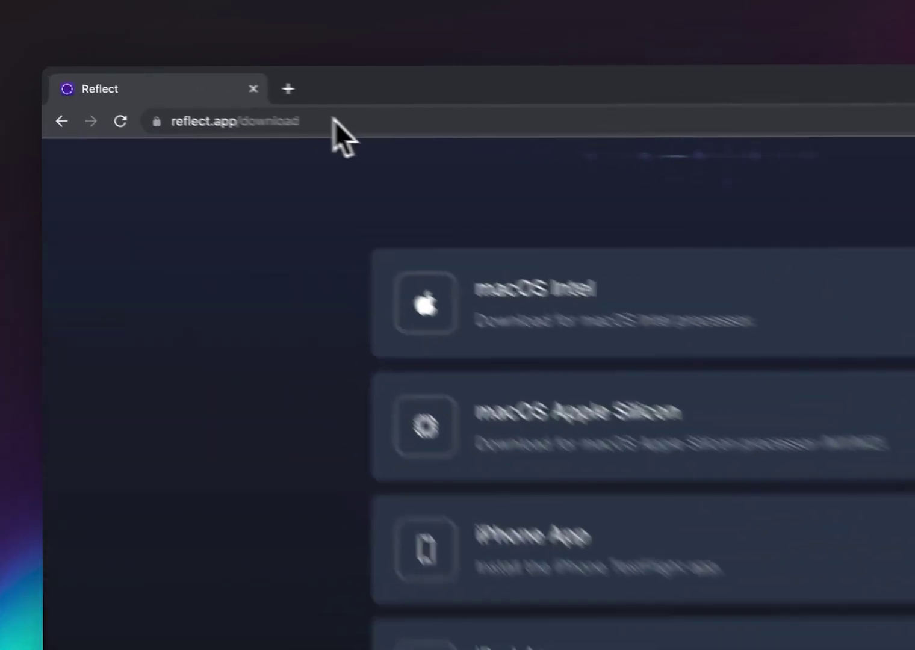
pyautogui.click(223, 98)
pyautogui.moveTo(401, 128); pyautogui.dragTo(208, 143)
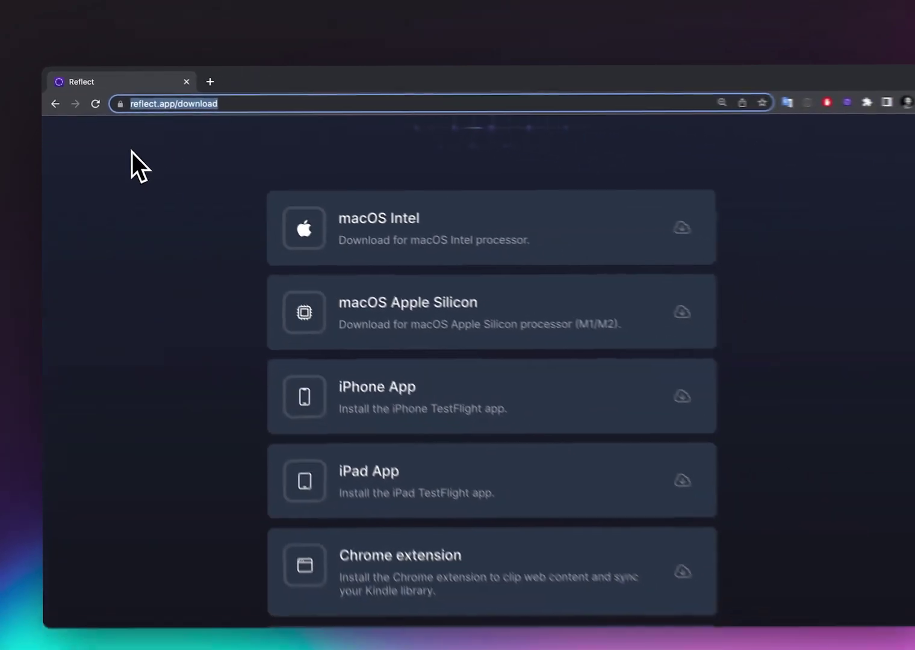
pyautogui.click(339, 298)
pyautogui.scroll(-3, 190, 182)
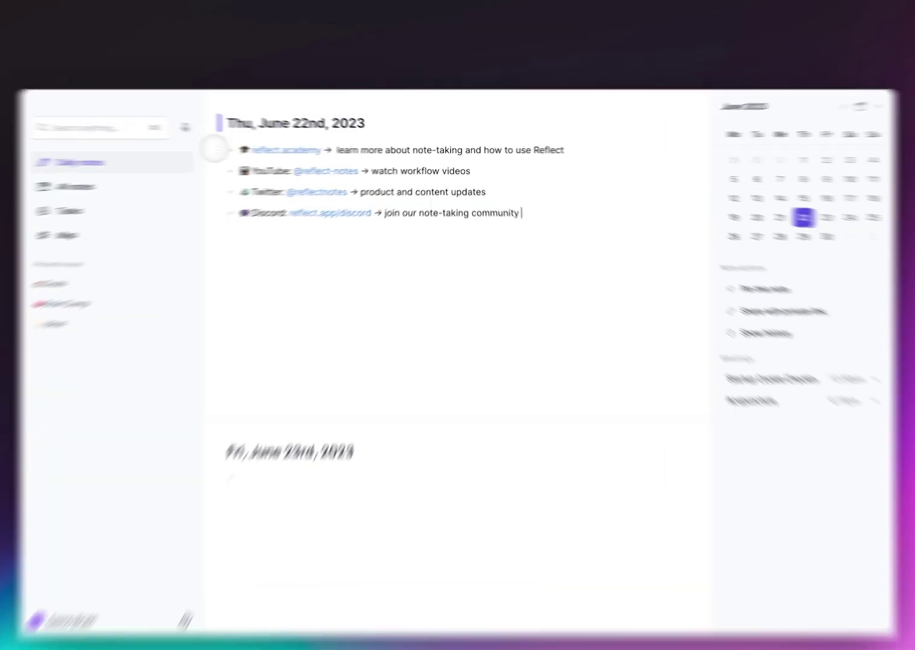
pyautogui.click(253, 150)
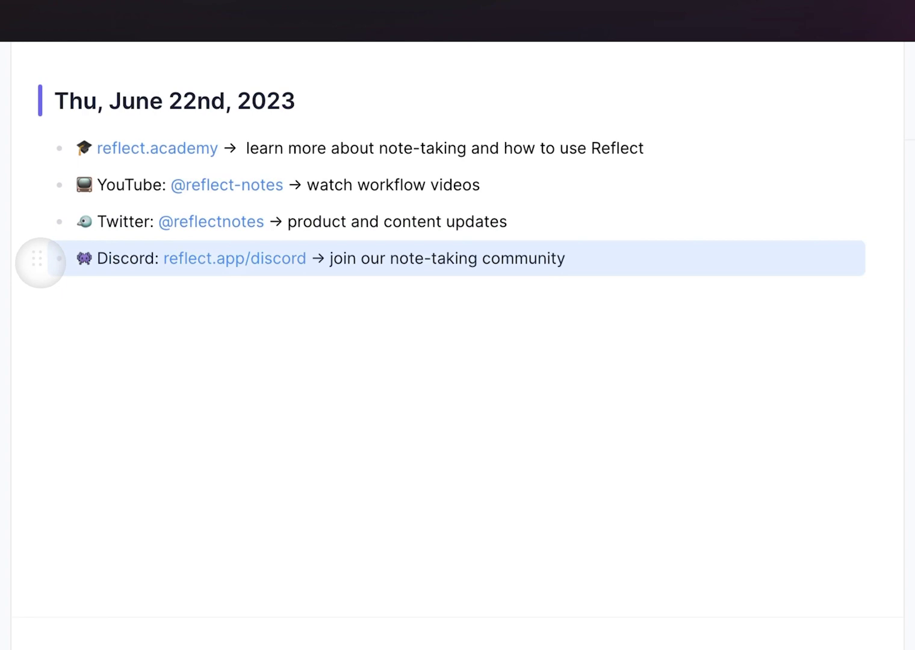
pyautogui.click(328, 508)
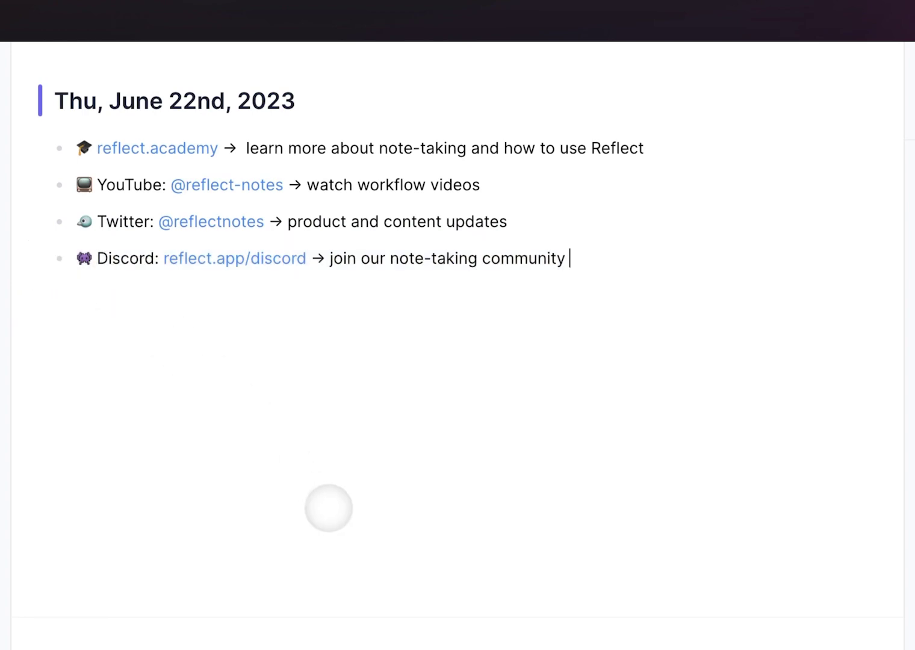